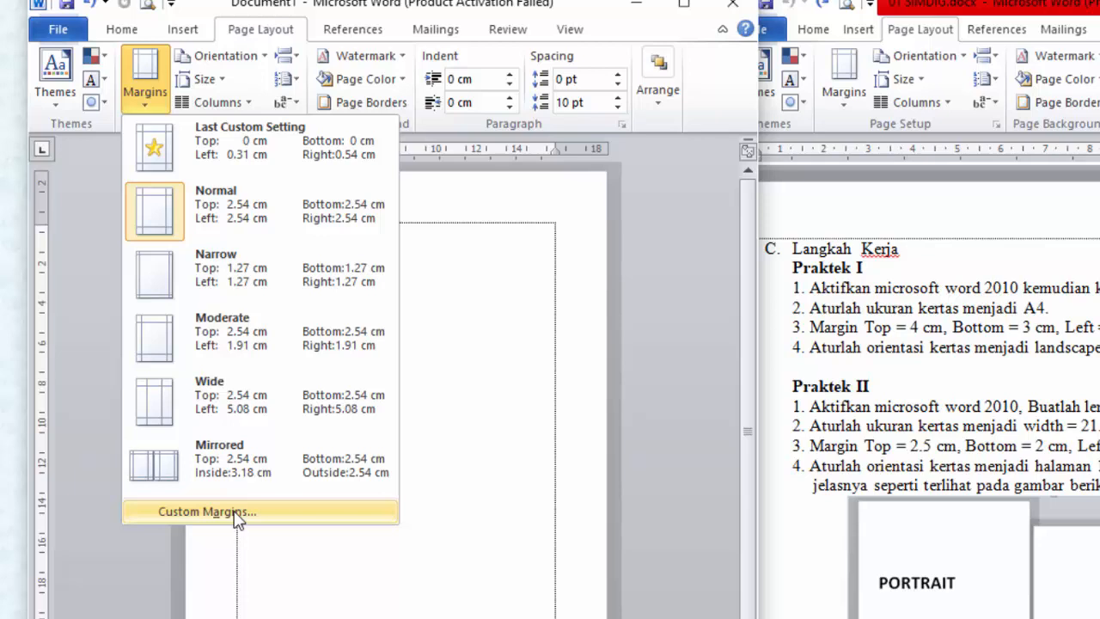
Step: Open the custom margin settings and set the top margin to 4 cm and the bottom margin to 3 cm
click(239, 514)
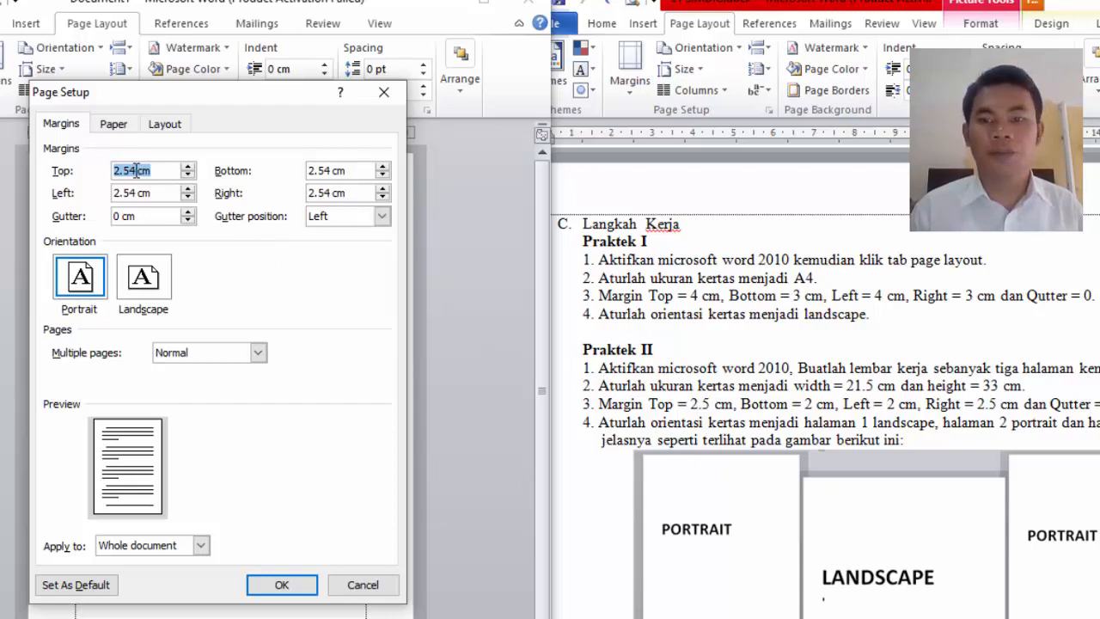
click(129, 172)
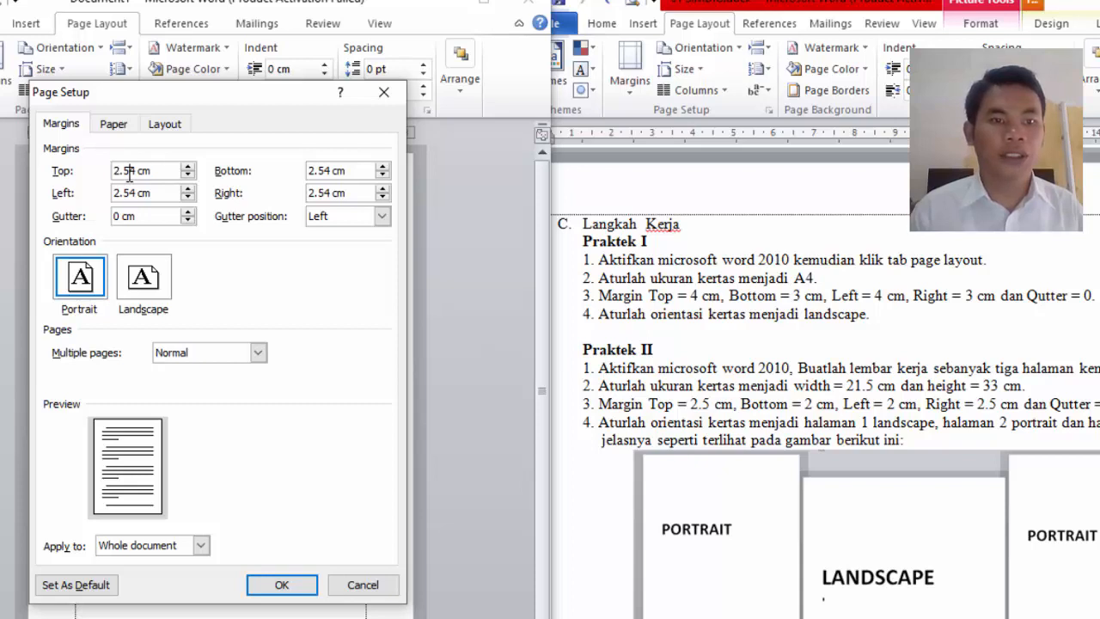
key(BackSpace)
key(BackSpace)
key(BackSpace)
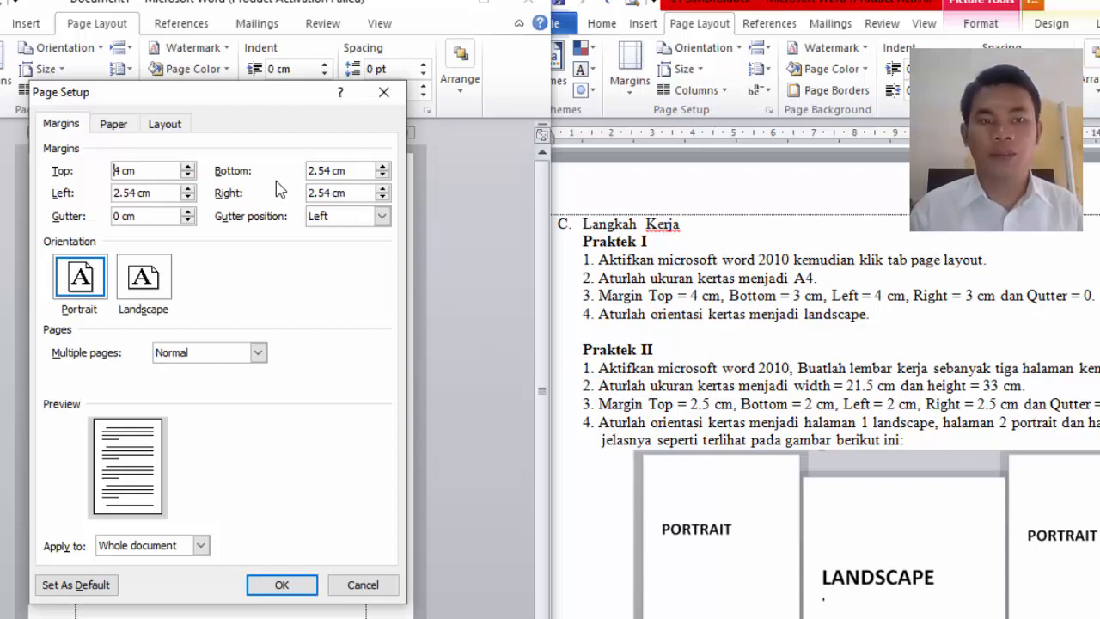
click(331, 172)
key(BackSpace)
key(BackSpace)
key(BackSpace)
key(BackSpace)
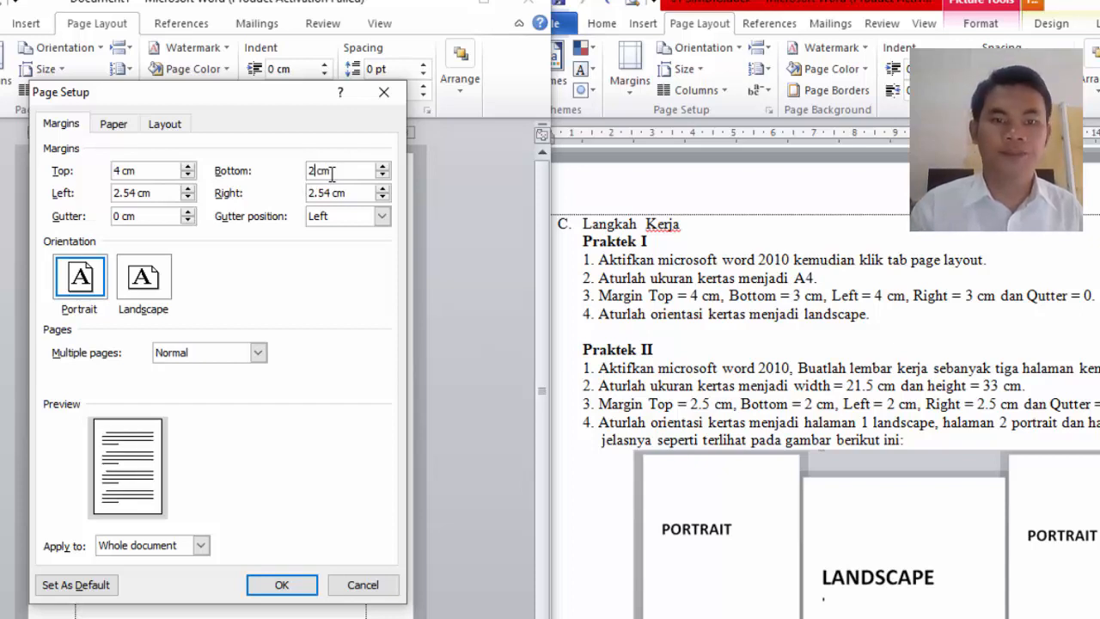
text(3)
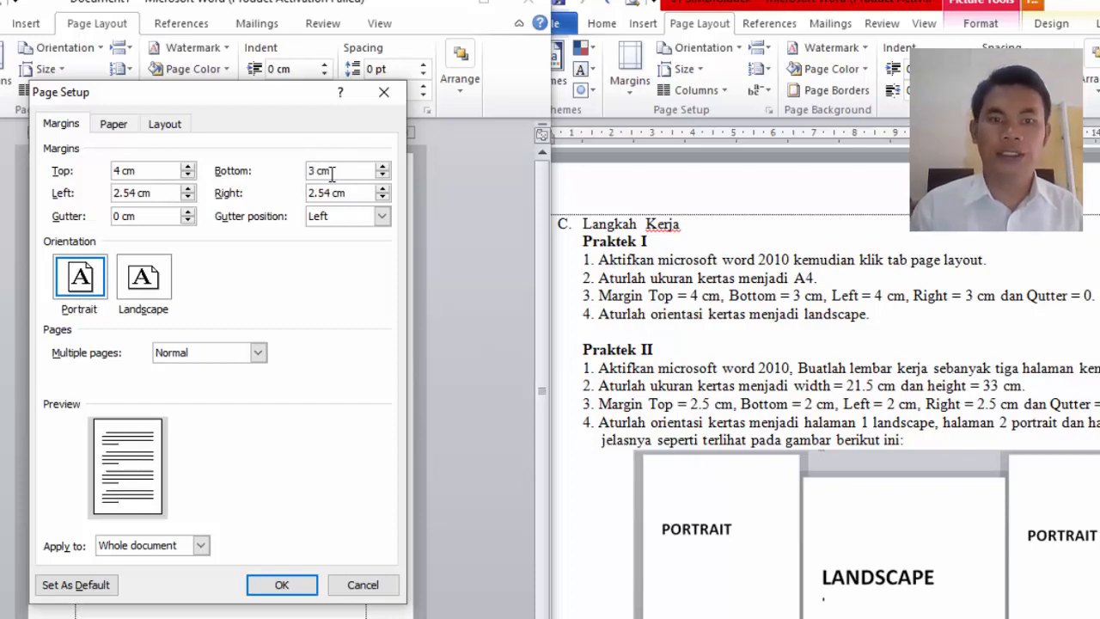
Step: Set the left margin to 4 cm and the right margin to 3 cm
click(135, 195)
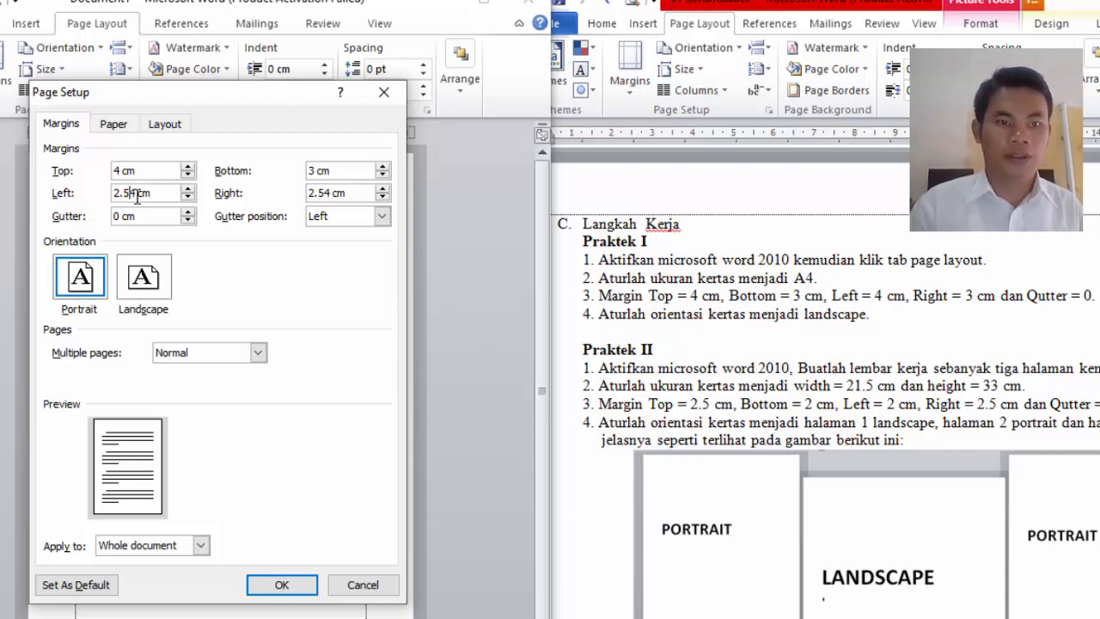
key(BackSpace)
key(BackSpace)
key(BackSpace)
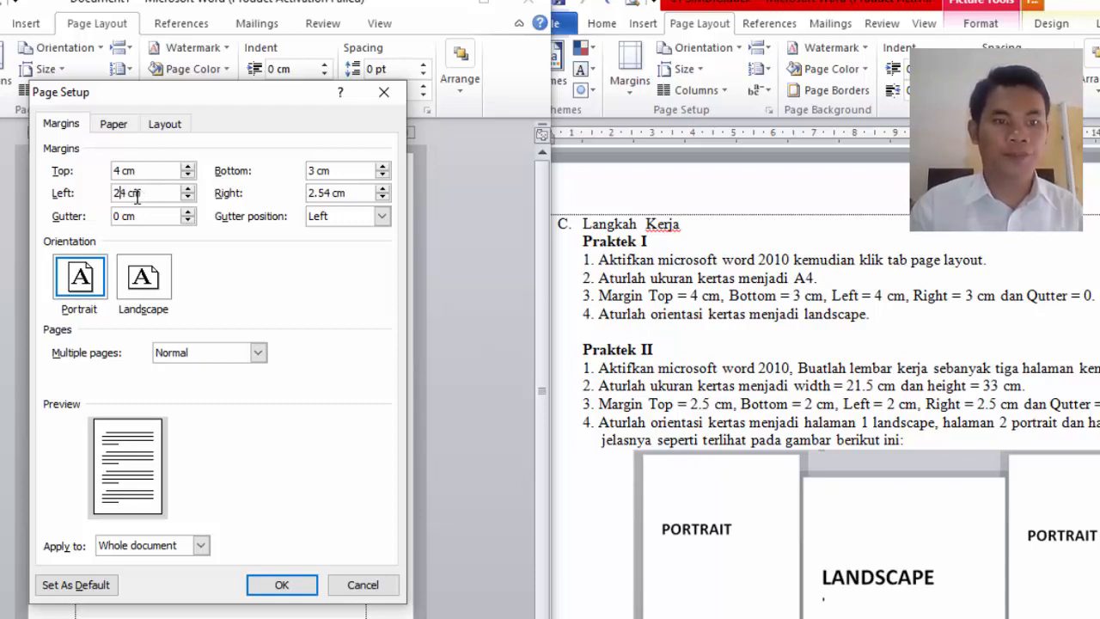
key(BackSpace)
text(4)
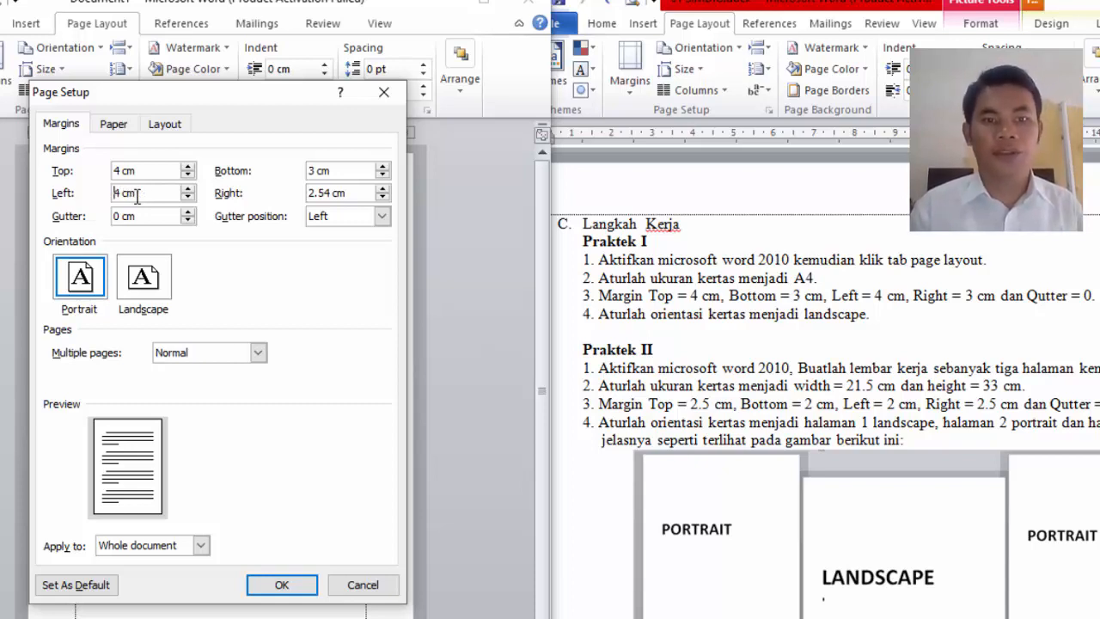
click(332, 194)
key(BackSpace)
key(BackSpace)
key(BackSpace)
key(BackSpace)
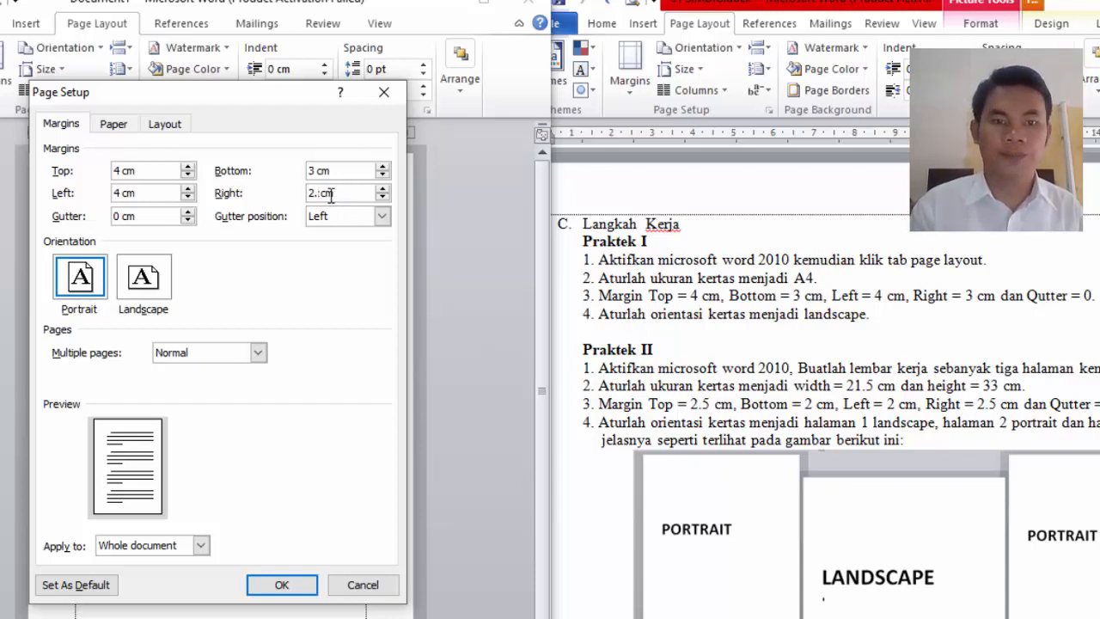
text(3)
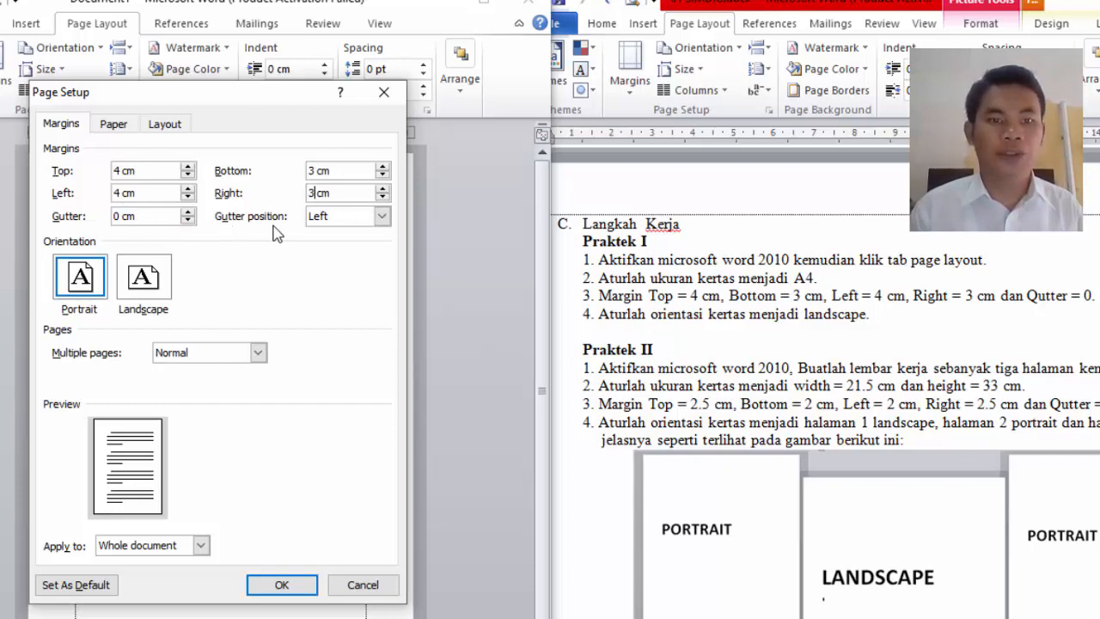
Step: Choose Left as the gutter position and apply the page setup to the whole document
click(381, 220)
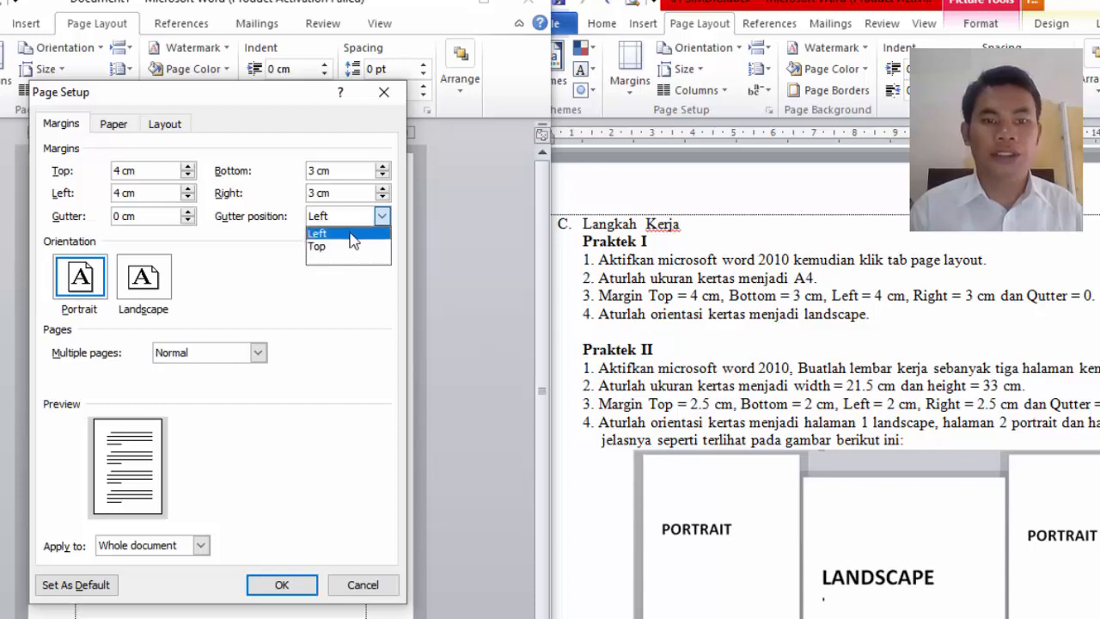
click(349, 234)
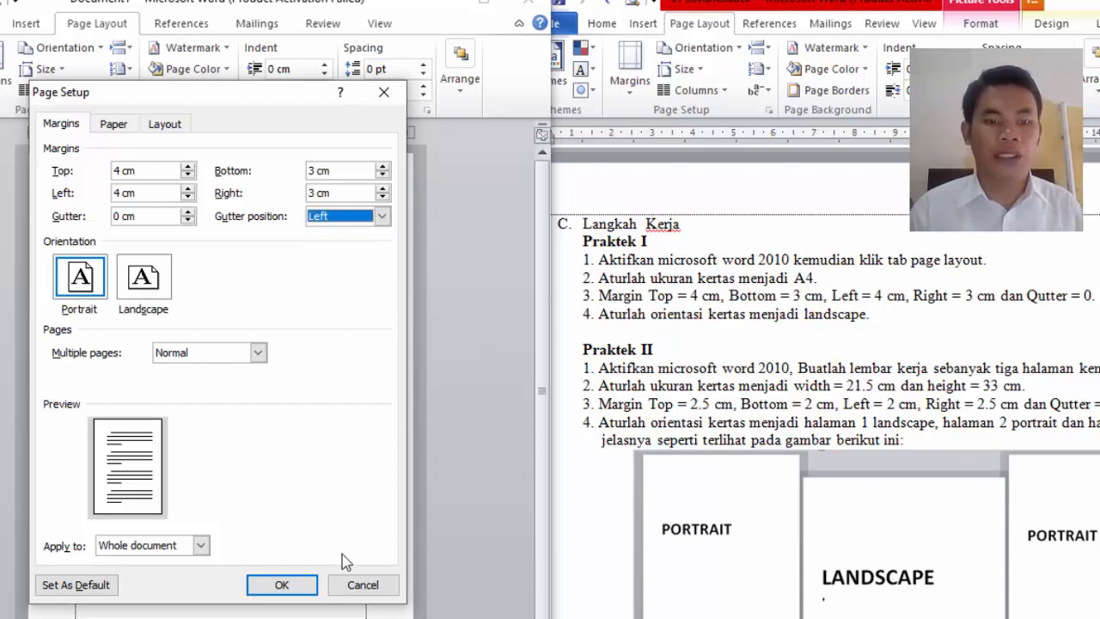
click(282, 585)
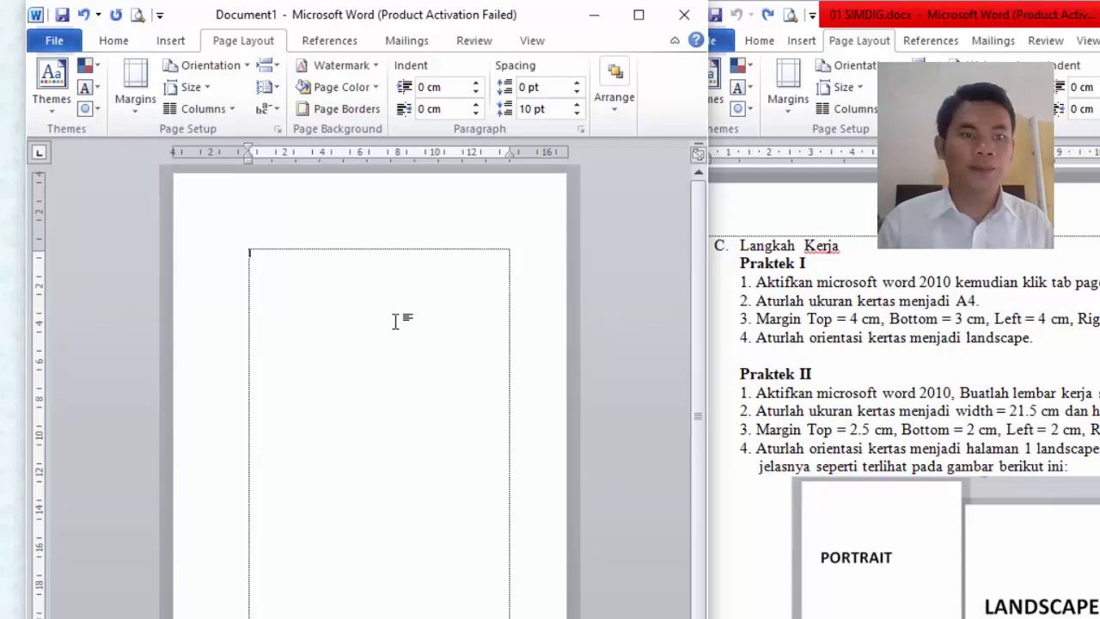
Step: Change the page orientation to landscape
click(246, 68)
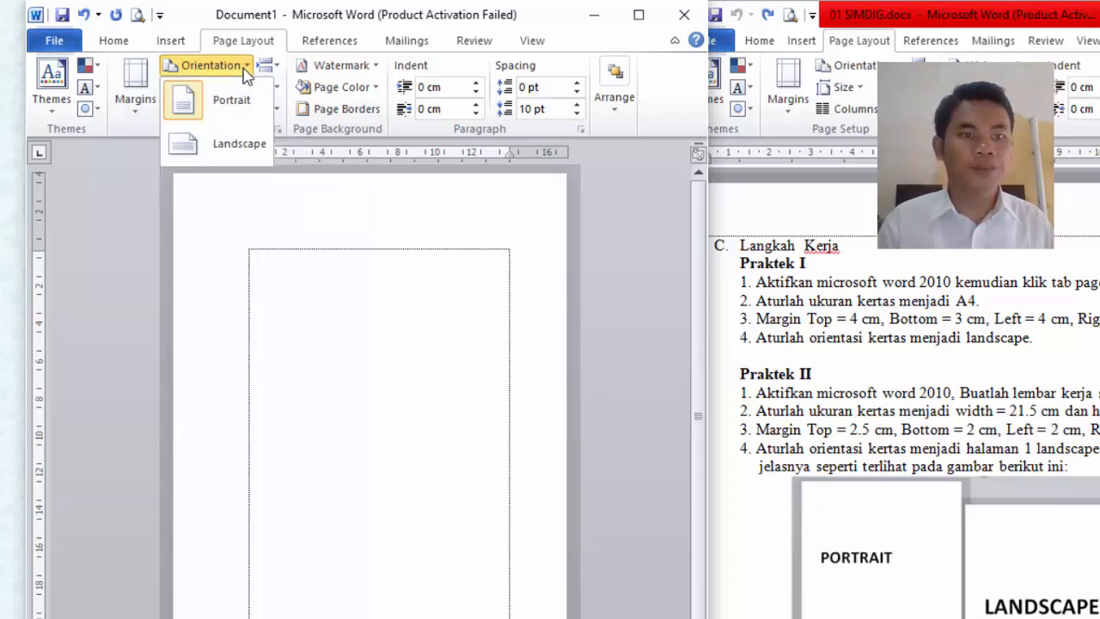
click(221, 153)
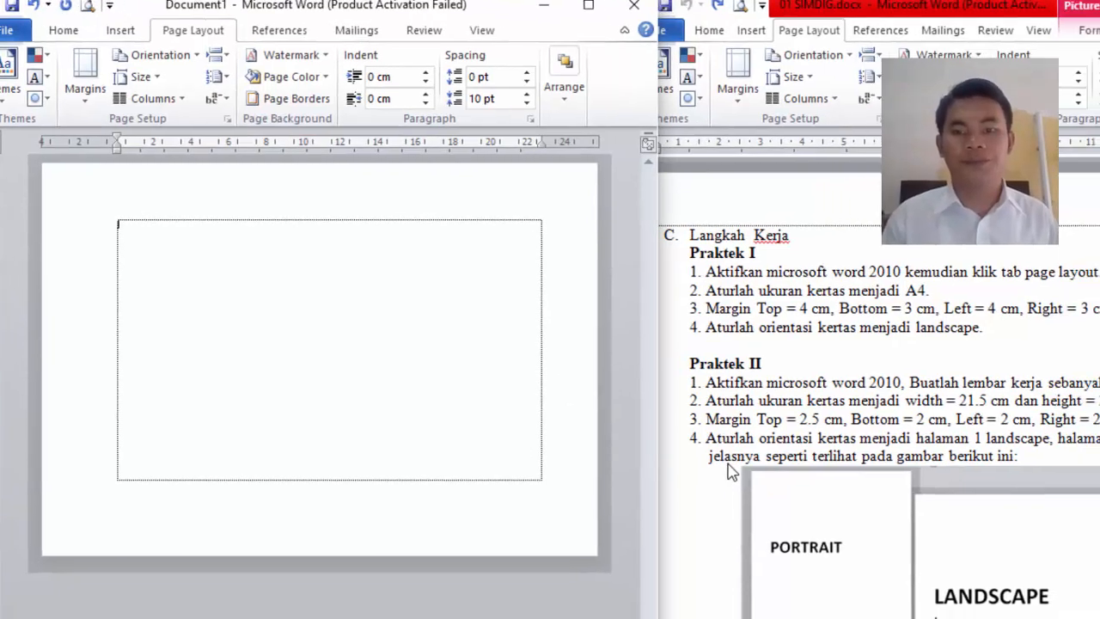
Step: Choose a custom paper size for the three-page document and set its width to 21.5 cm
scroll(529, 430, down, 2)
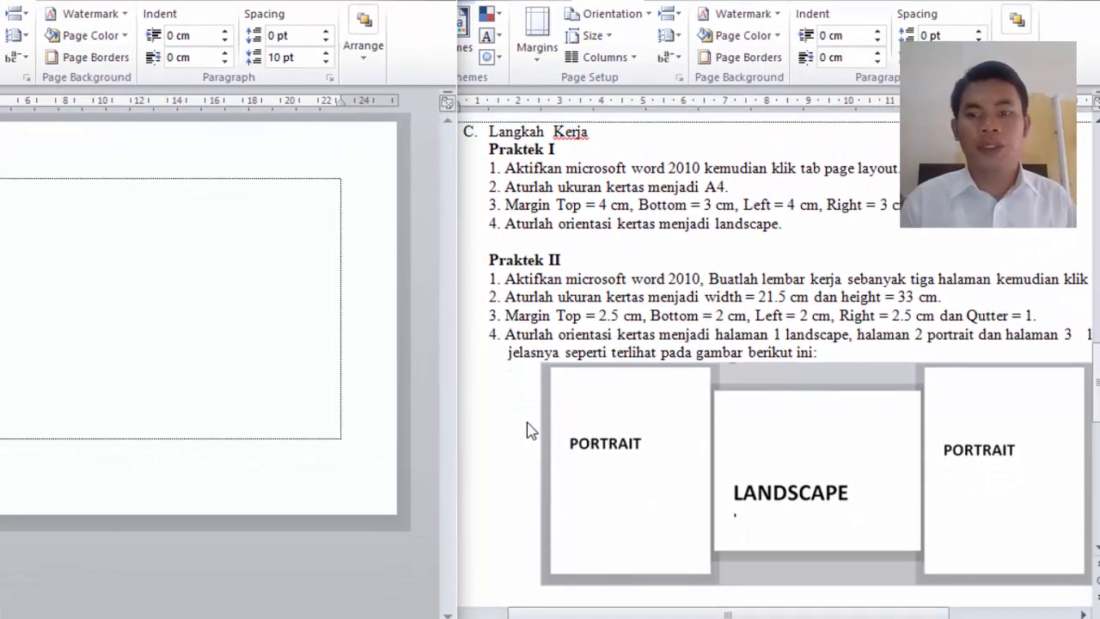
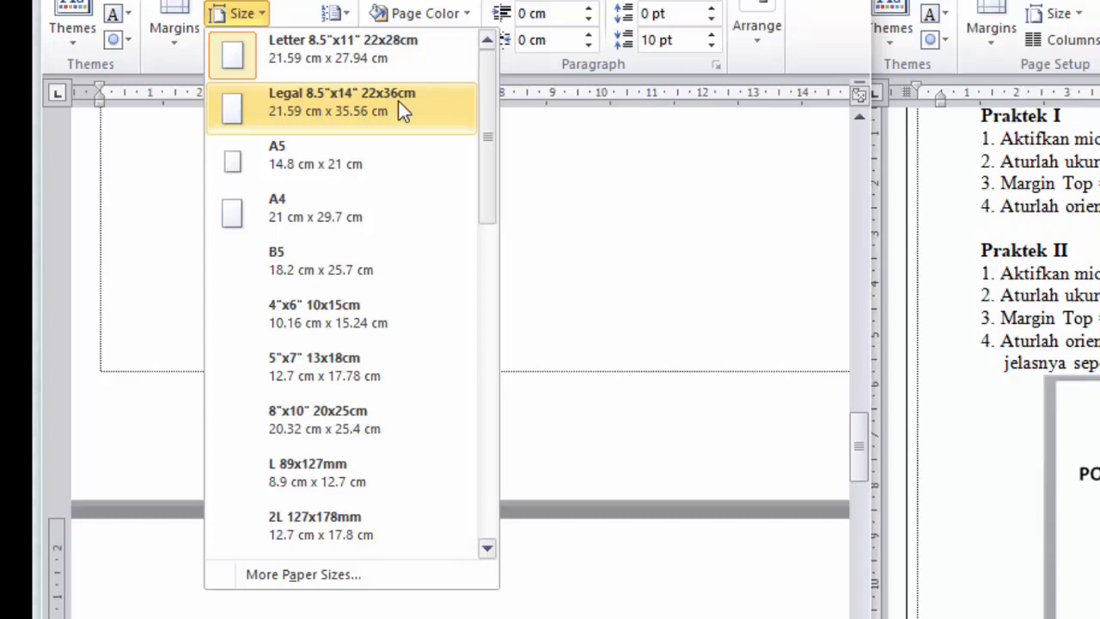
click(349, 587)
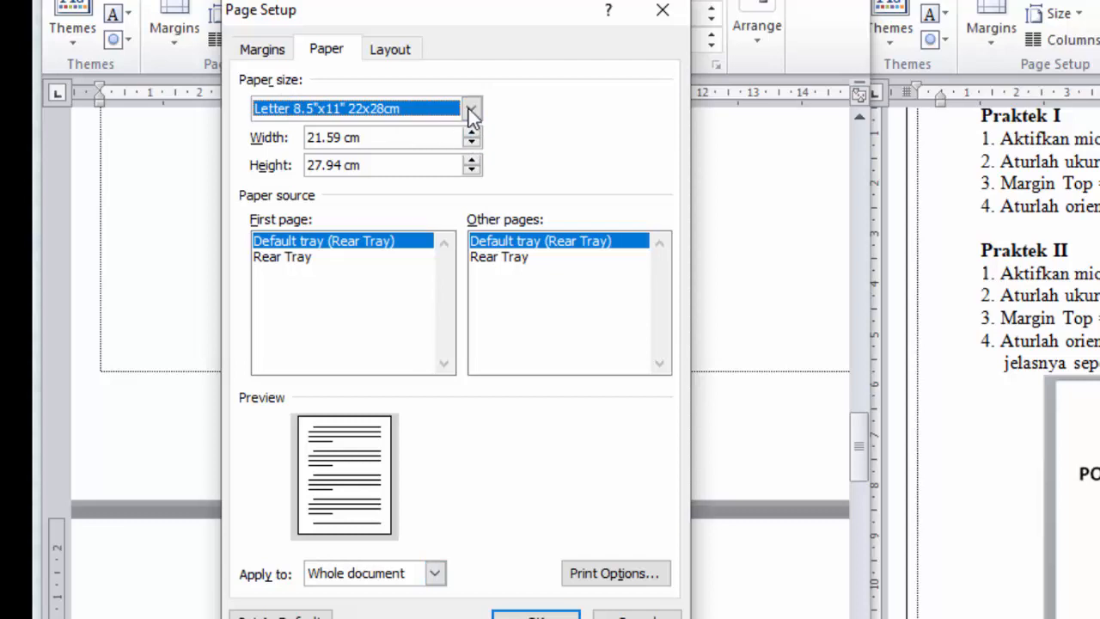
click(472, 110)
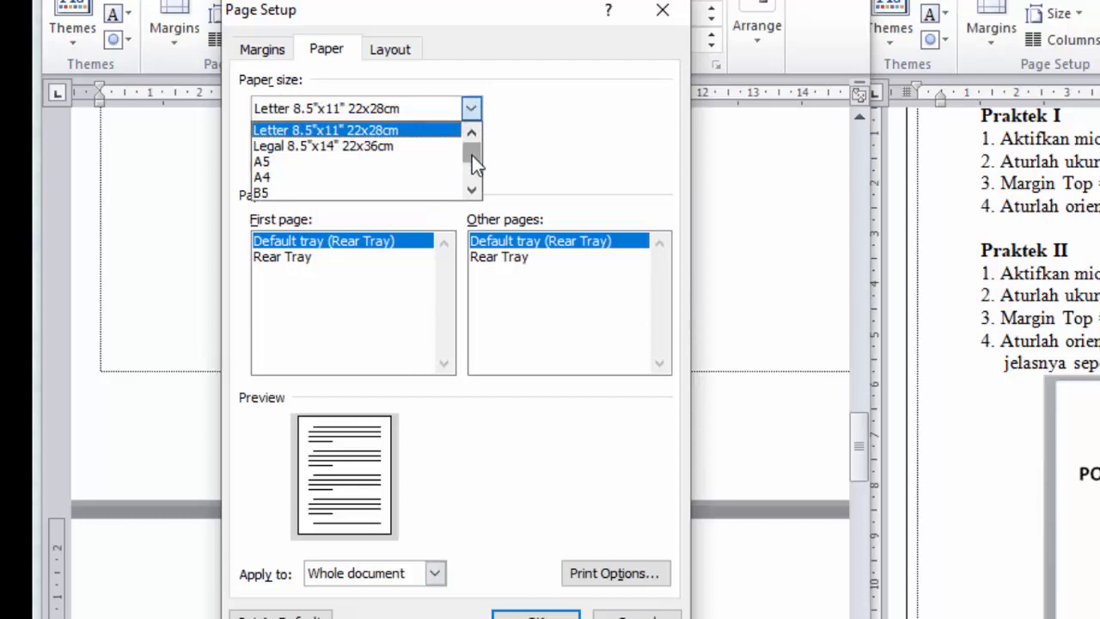
drag(474, 160, 474, 208)
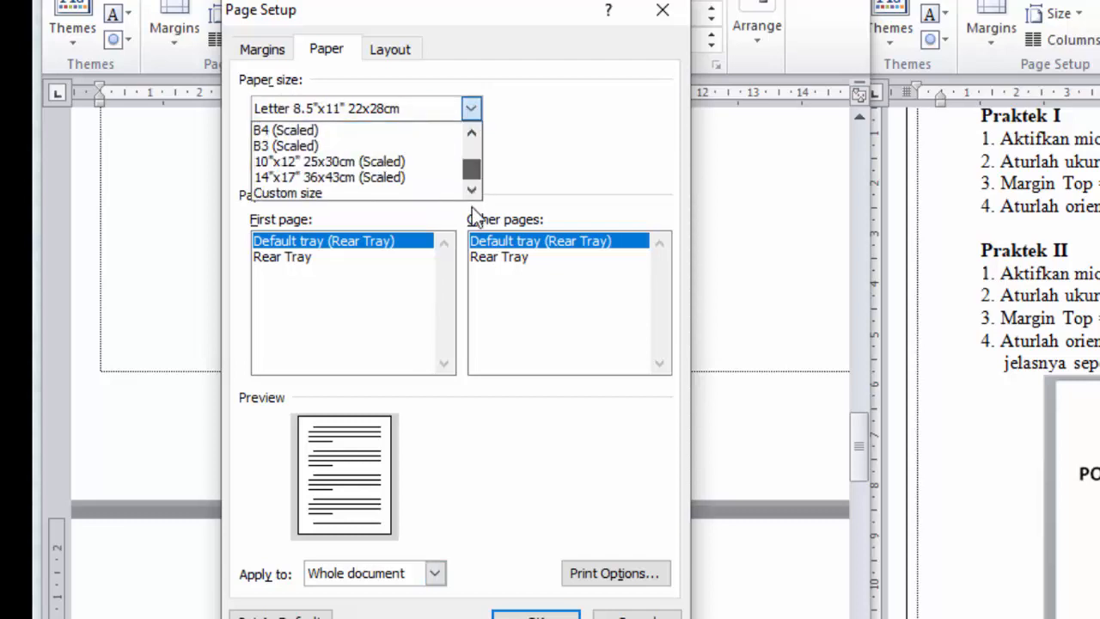
click(369, 196)
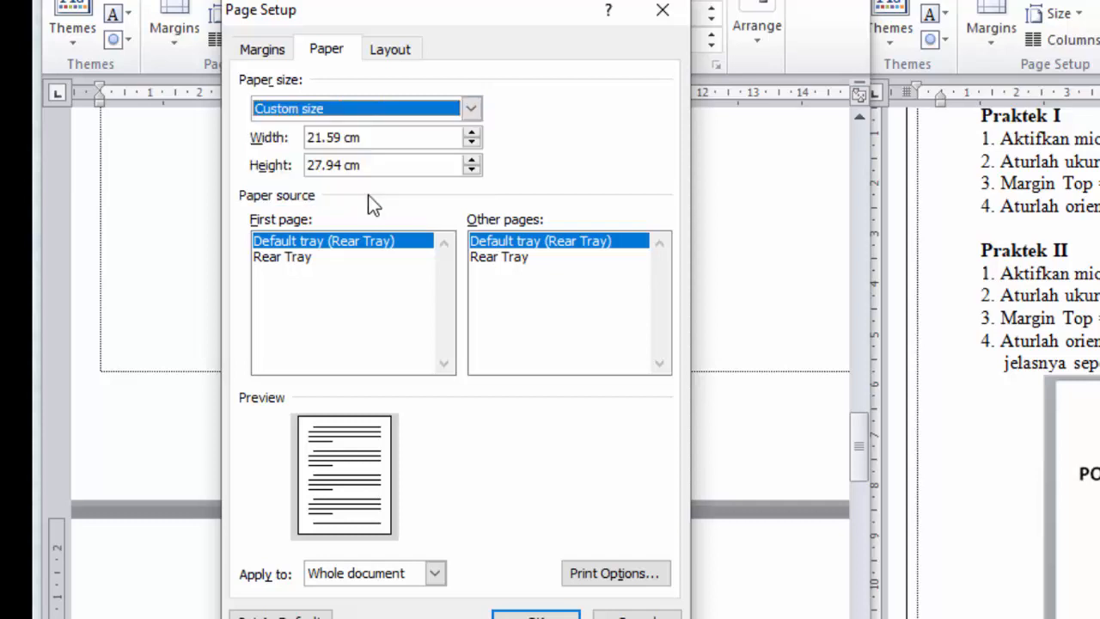
click(342, 135)
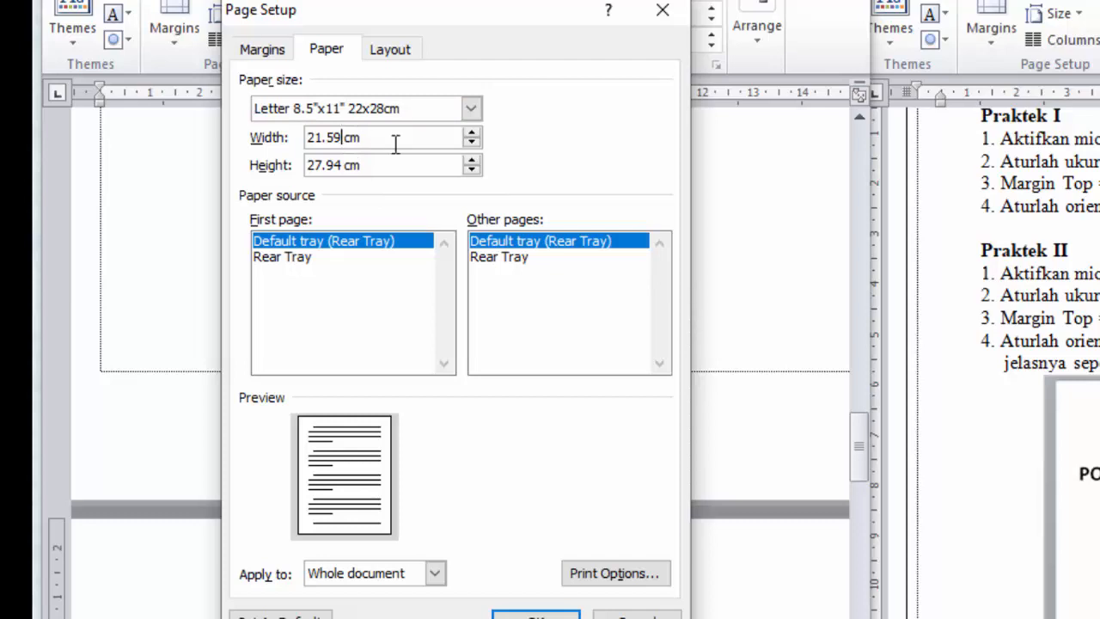
key(BackSpace)
Step: Set the paper height to 33 cm and apply the paper size to the whole document
click(342, 165)
click(365, 166)
key(BackSpace)
key(BackSpace)
key(BackSpace)
key(BackSpace)
key(BackSpace)
key(BackSpace)
key(BackSpace)
key(BackSpace)
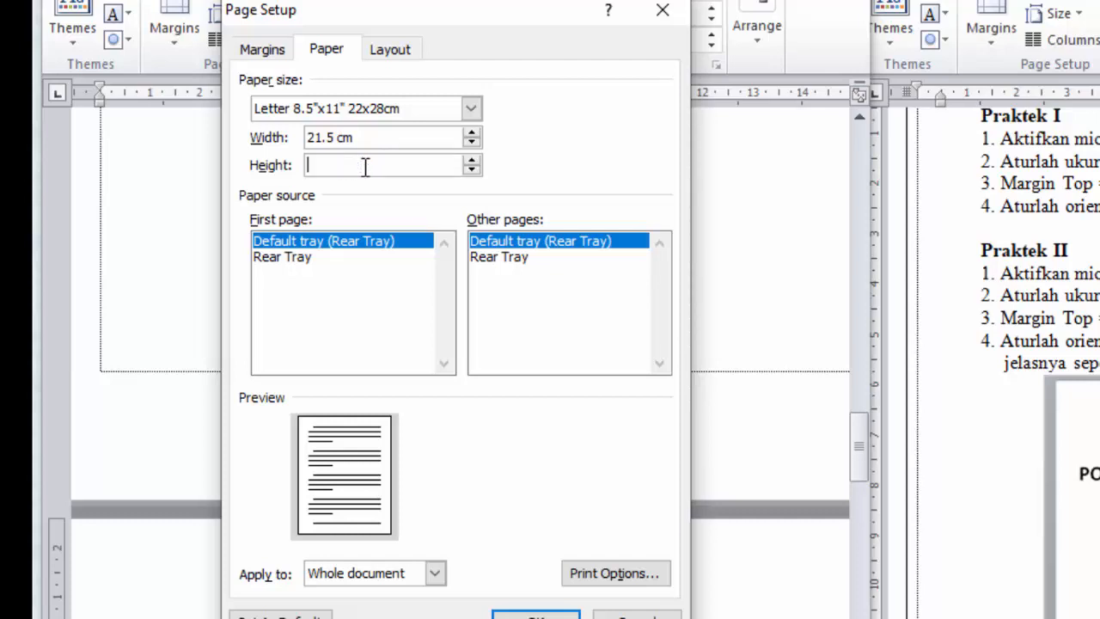
text(33 cm)
click(396, 137)
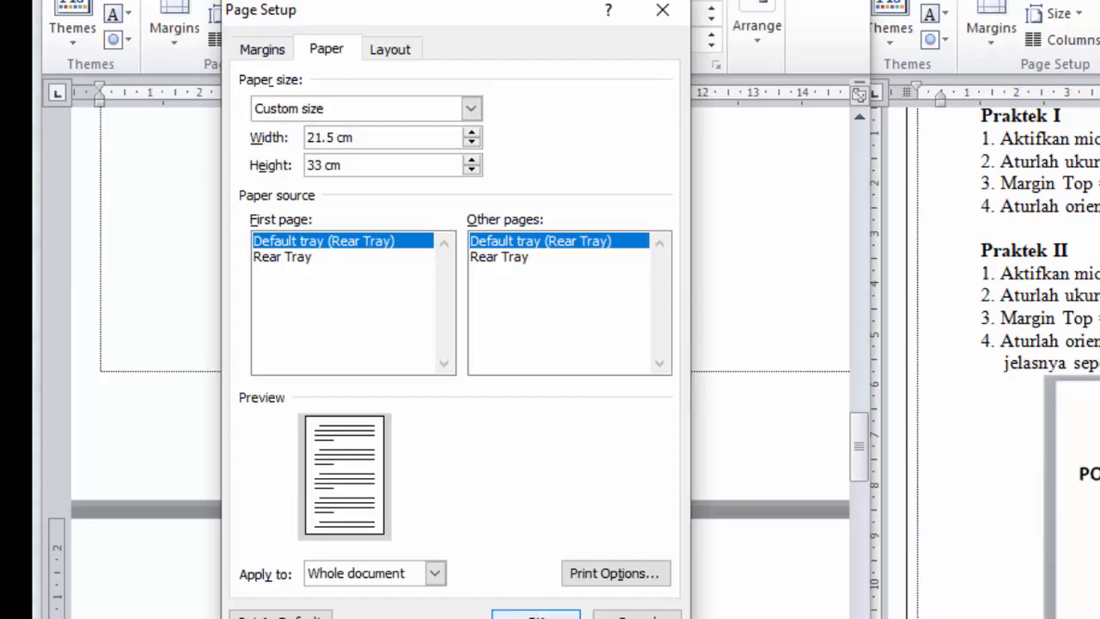
click(535, 614)
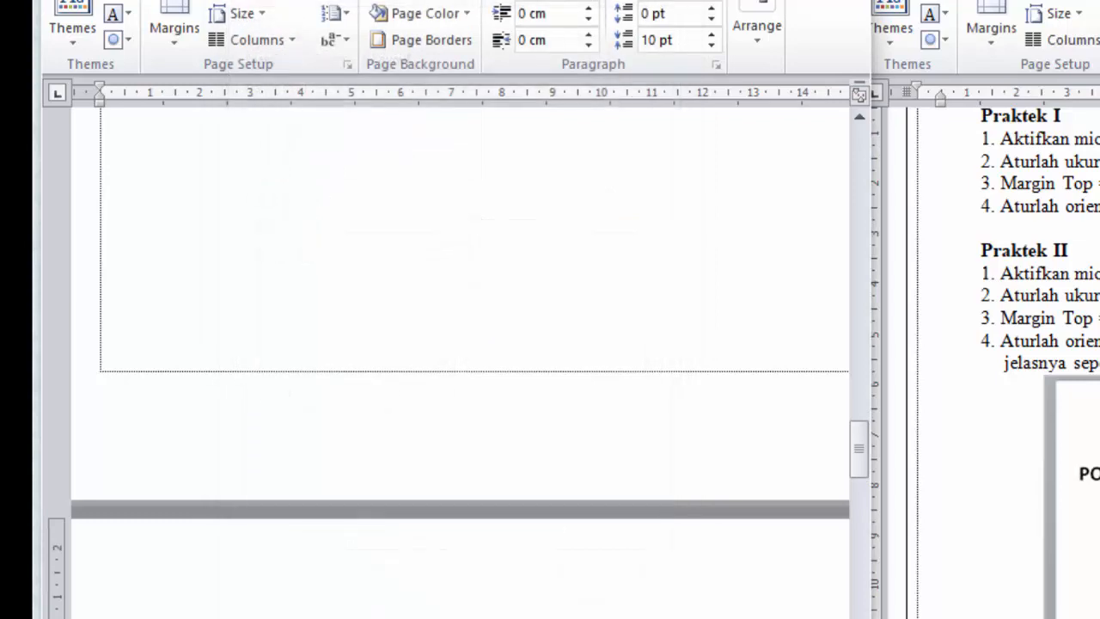
Step: Open the custom margin settings and set the top margin to 2.5 cm and the bottom margin to 2 cm
scroll(536, 614, down, 5)
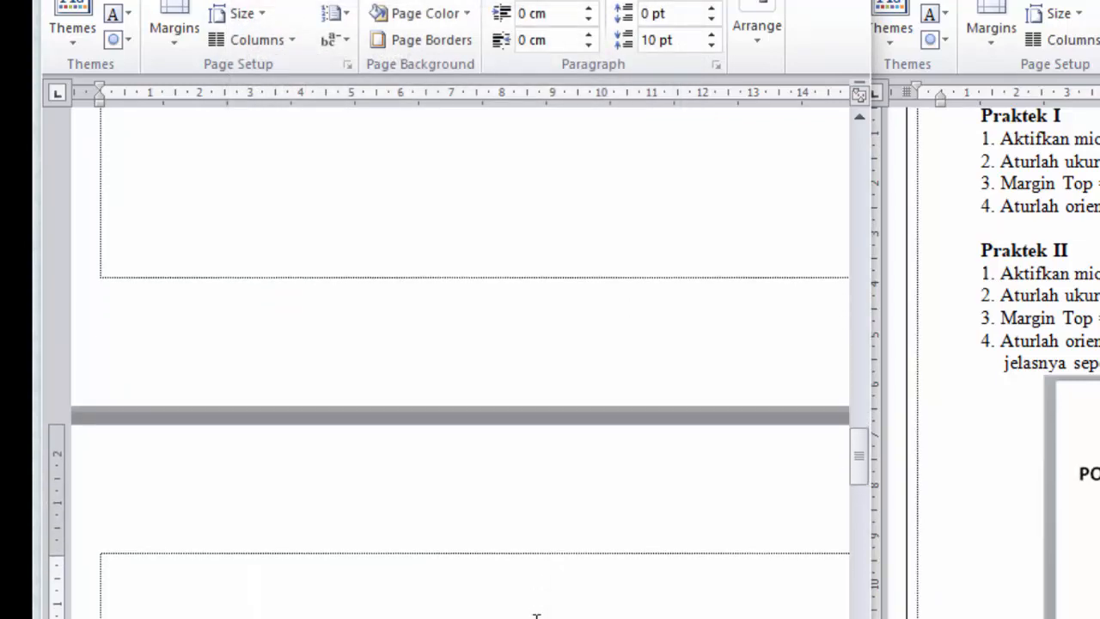
scroll(536, 614, down, 5)
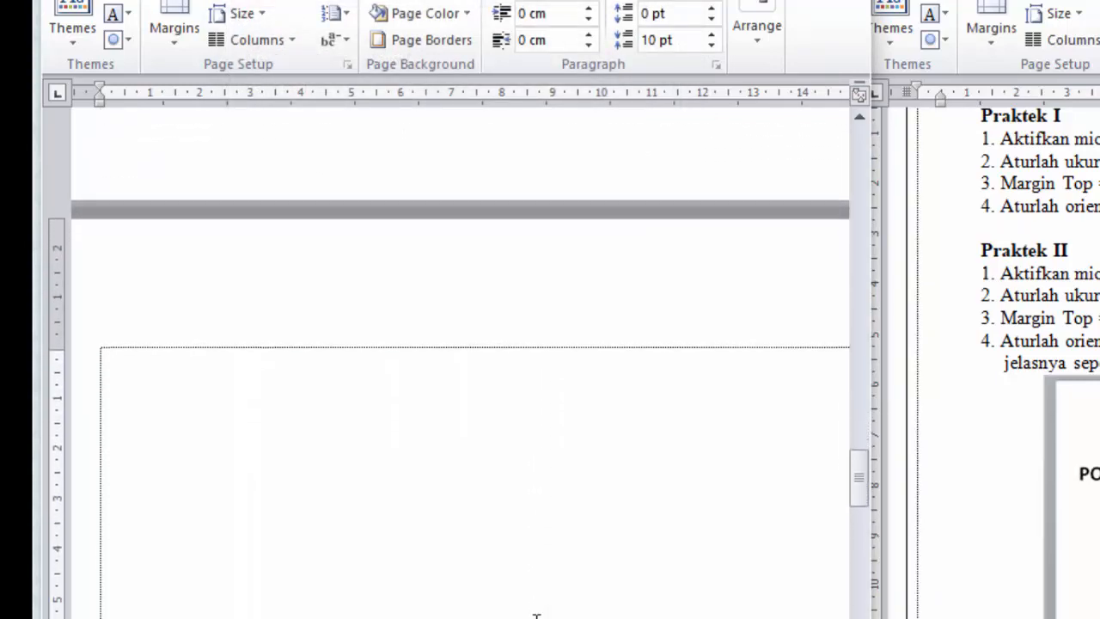
scroll(536, 614, down, 2)
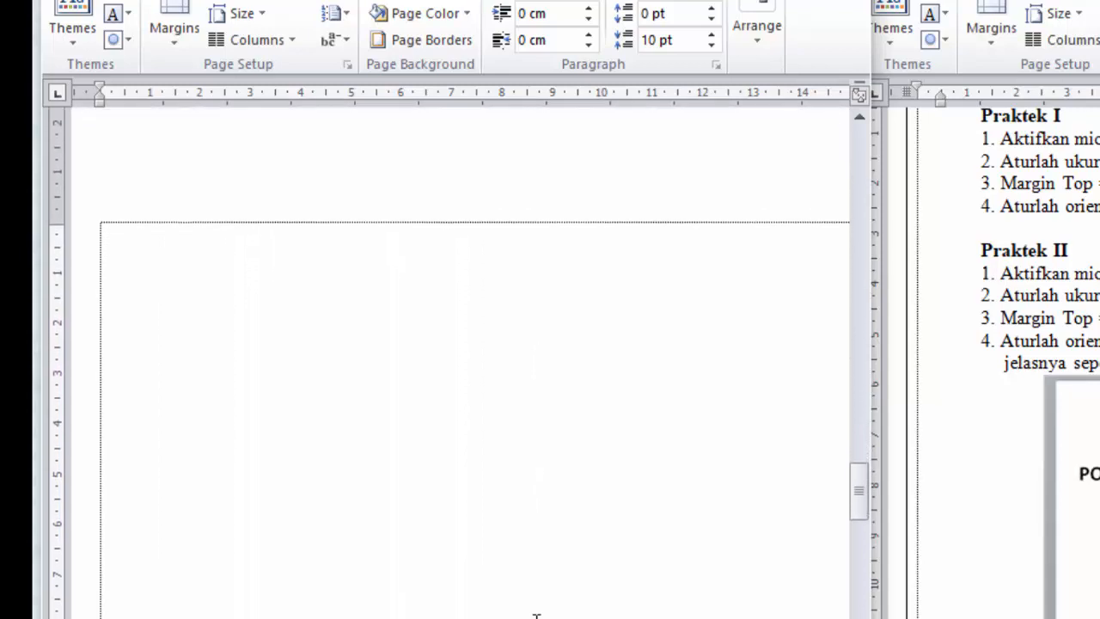
scroll(536, 614, up, 1)
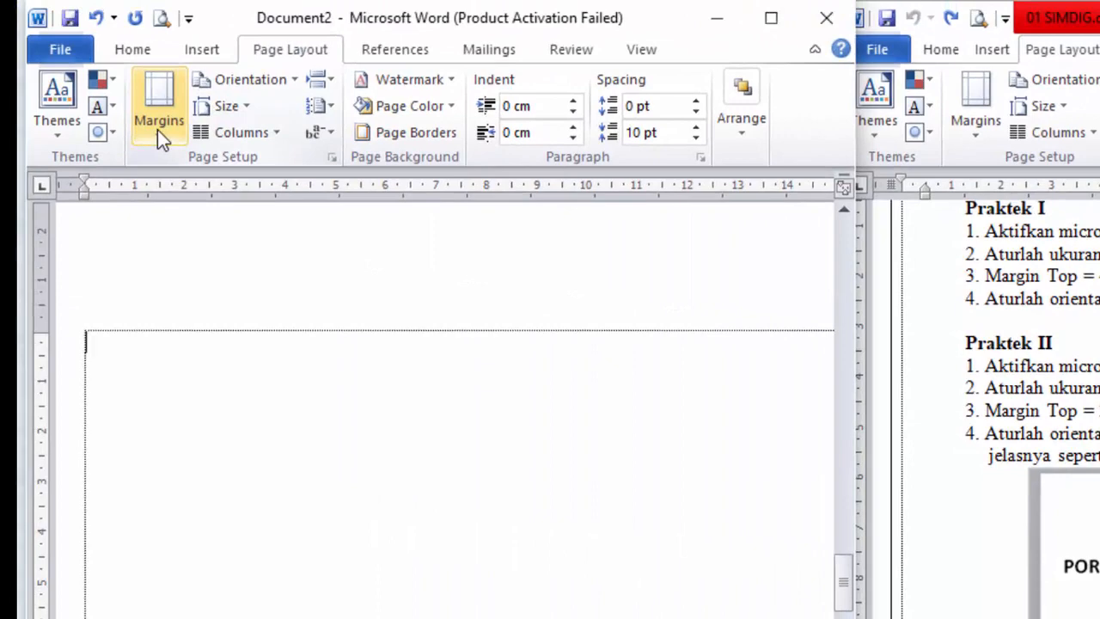
click(98, 123)
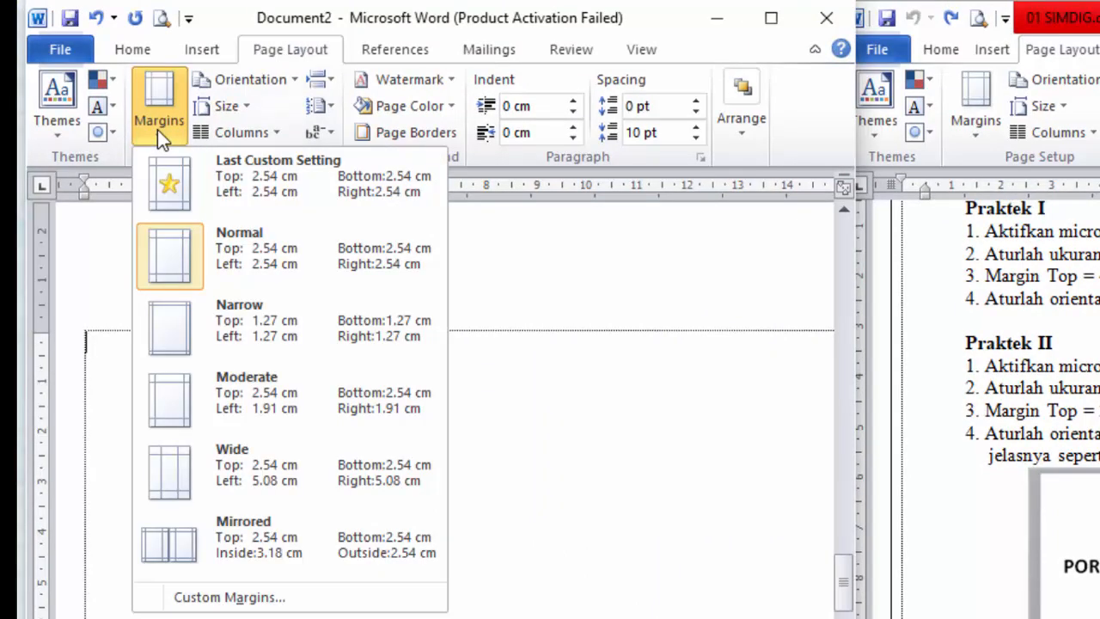
click(272, 604)
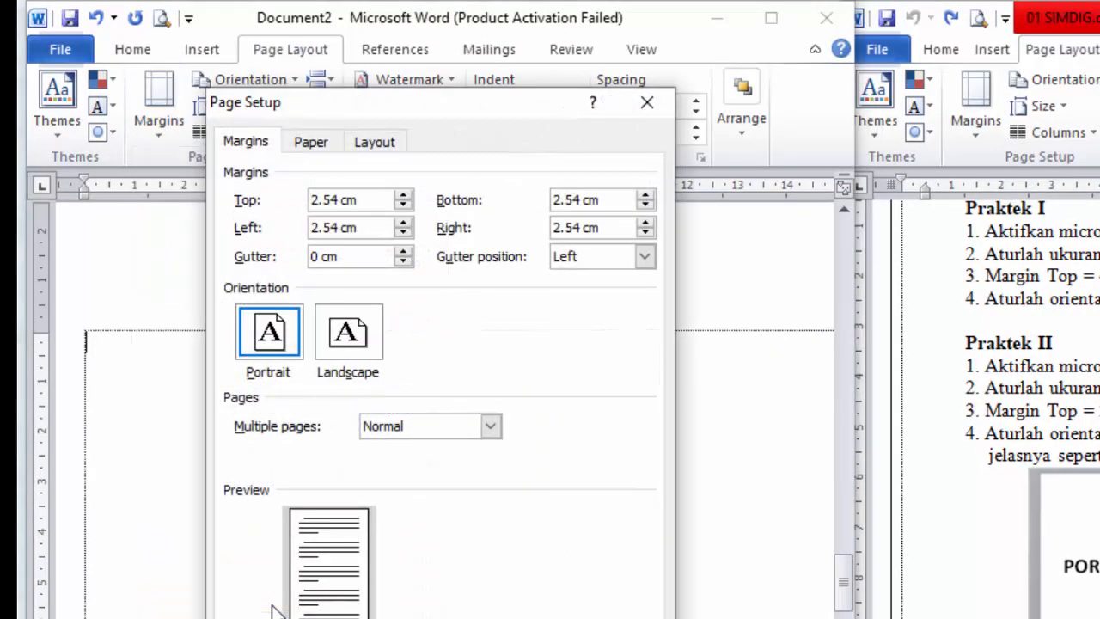
drag(391, 105, 532, 251)
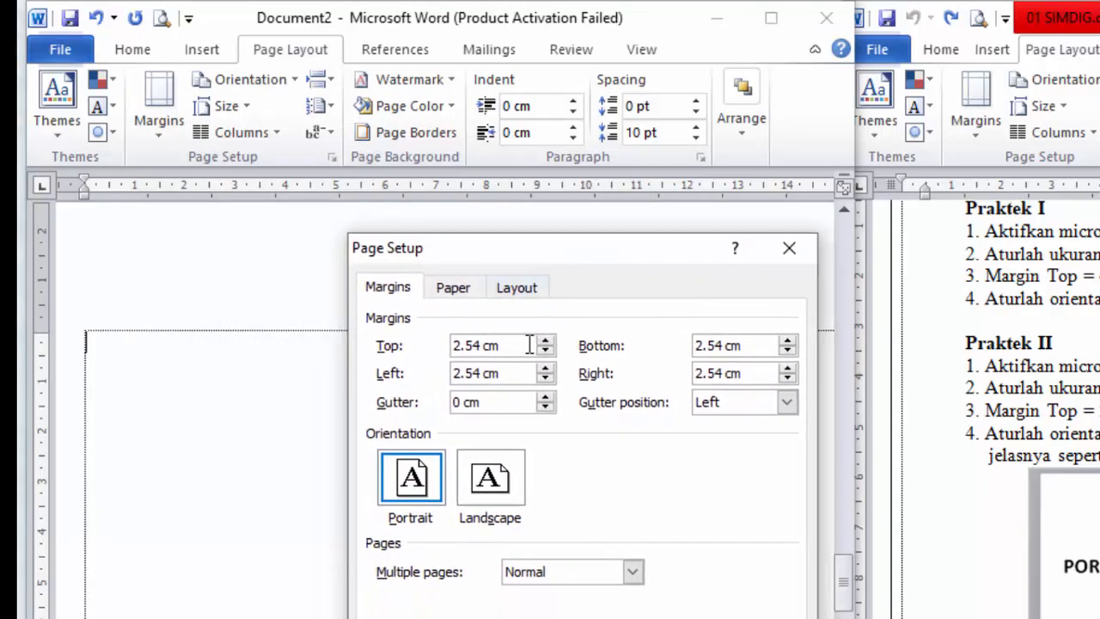
click(480, 345)
key(BackSpace)
click(722, 344)
key(BackSpace)
key(BackSpace)
key(BackSpace)
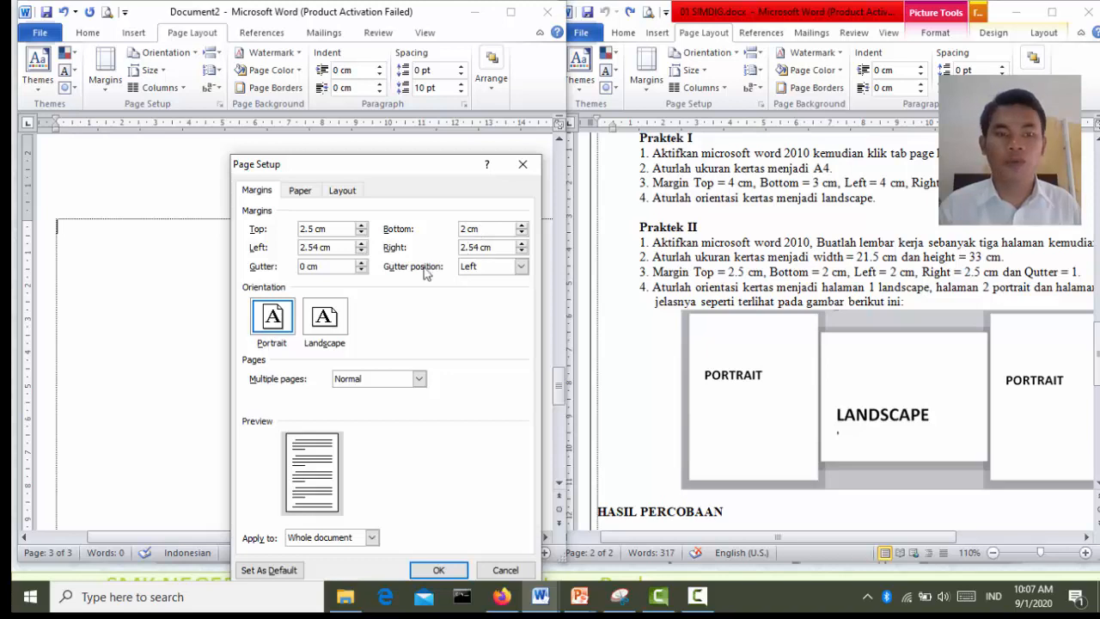
Step: Set the left margin to 2 cm and the right margin to 2.5 cm
click(320, 248)
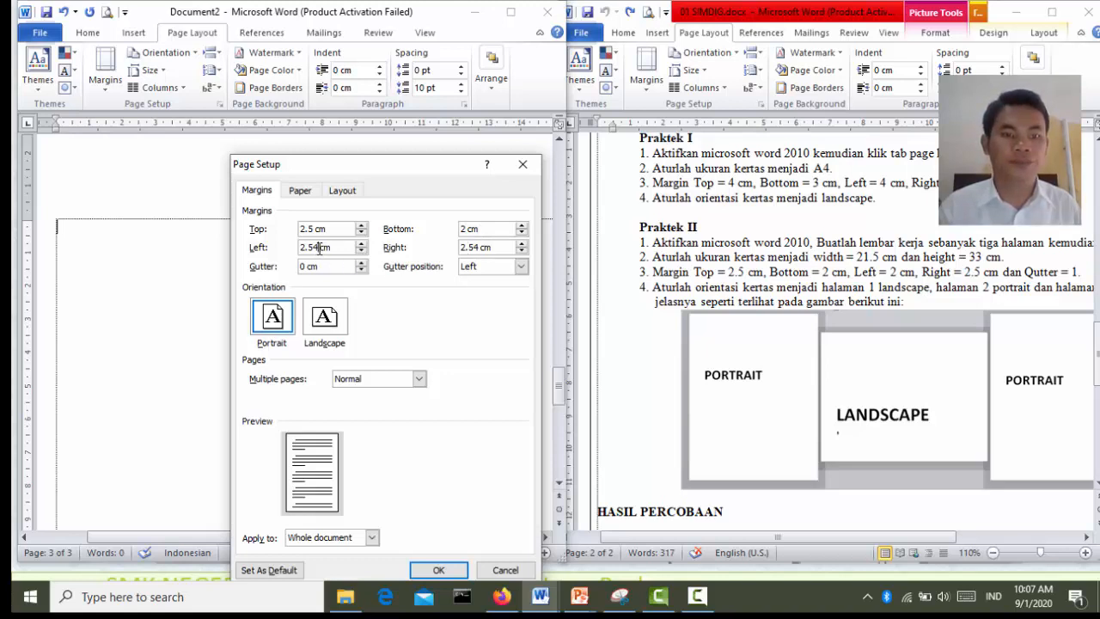
key(BackSpace)
key(BackSpace)
key(BackSpace)
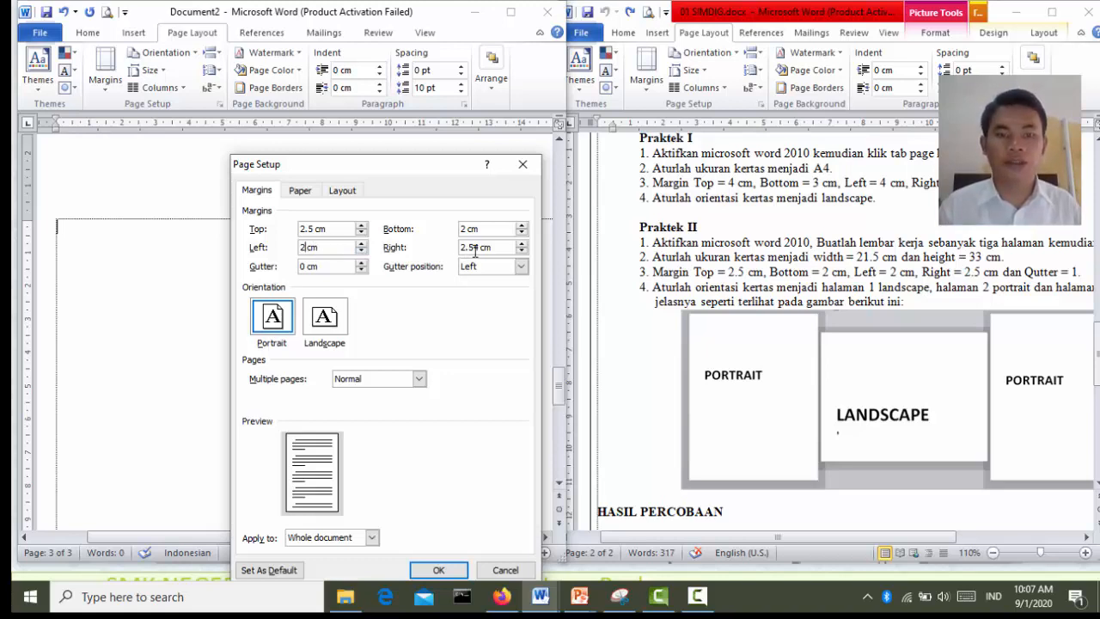
key(BackSpace)
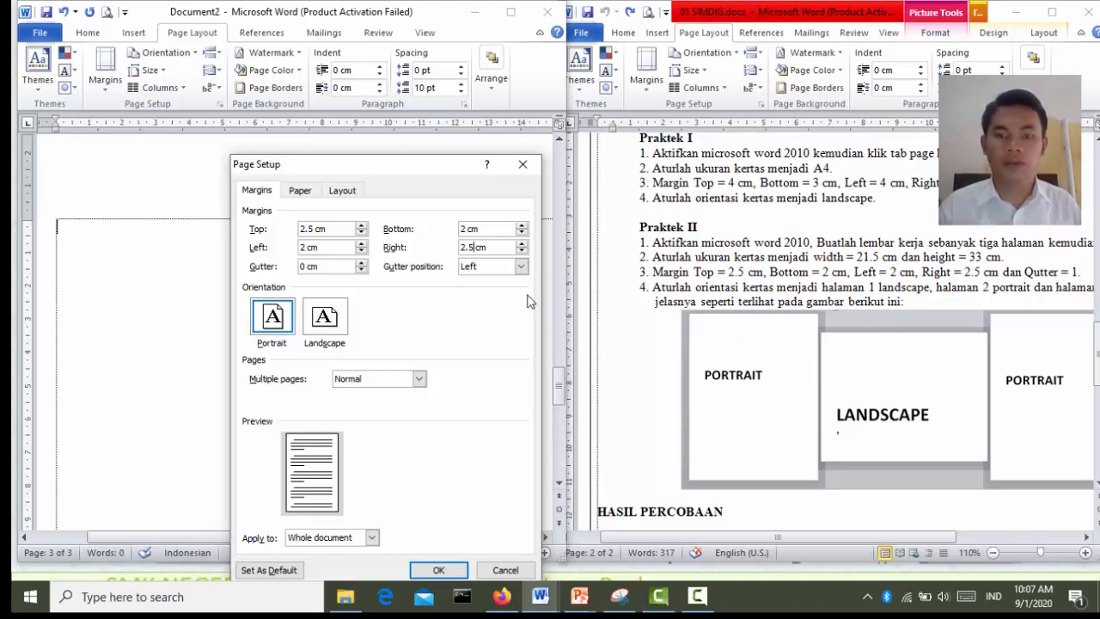
Step: Set the gutter to 1 cm and apply the margins to the whole document
click(302, 266)
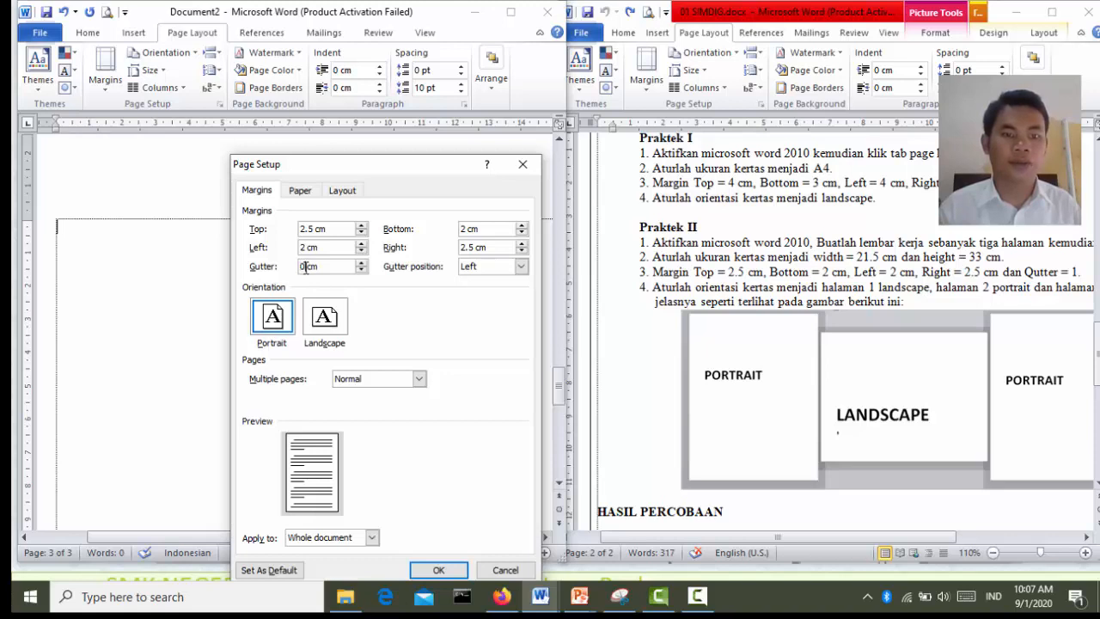
key(BackSpace)
text(1)
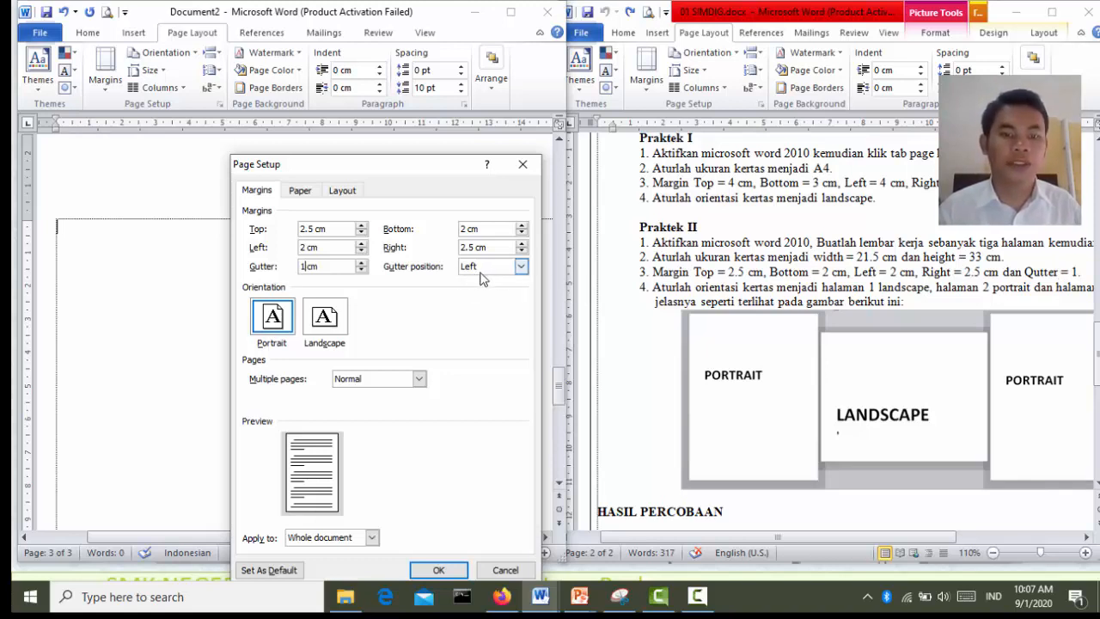
click(438, 571)
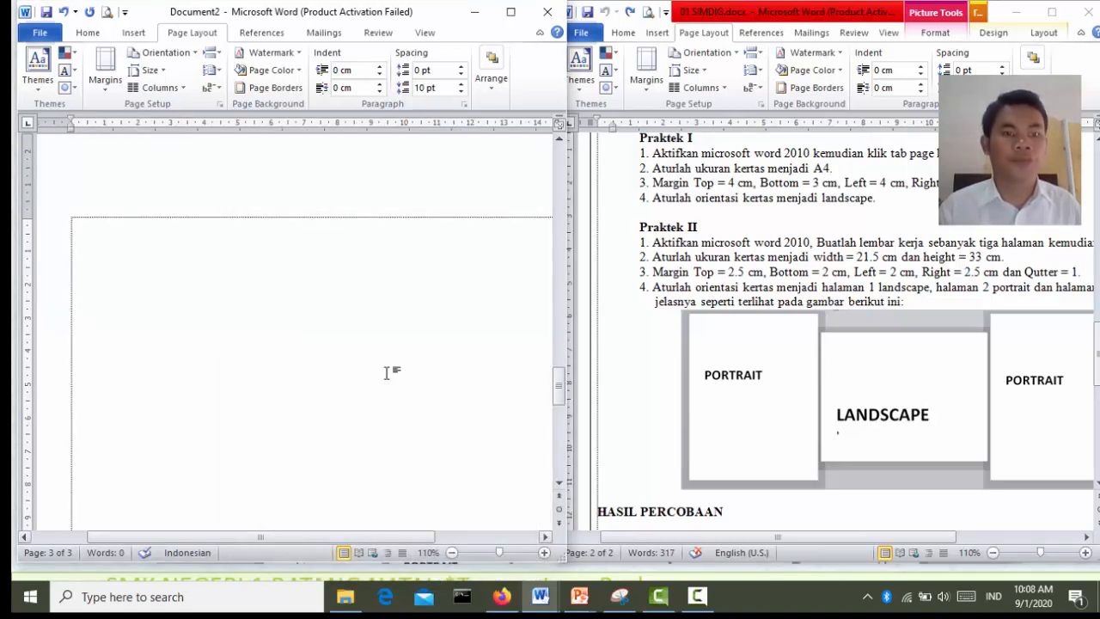